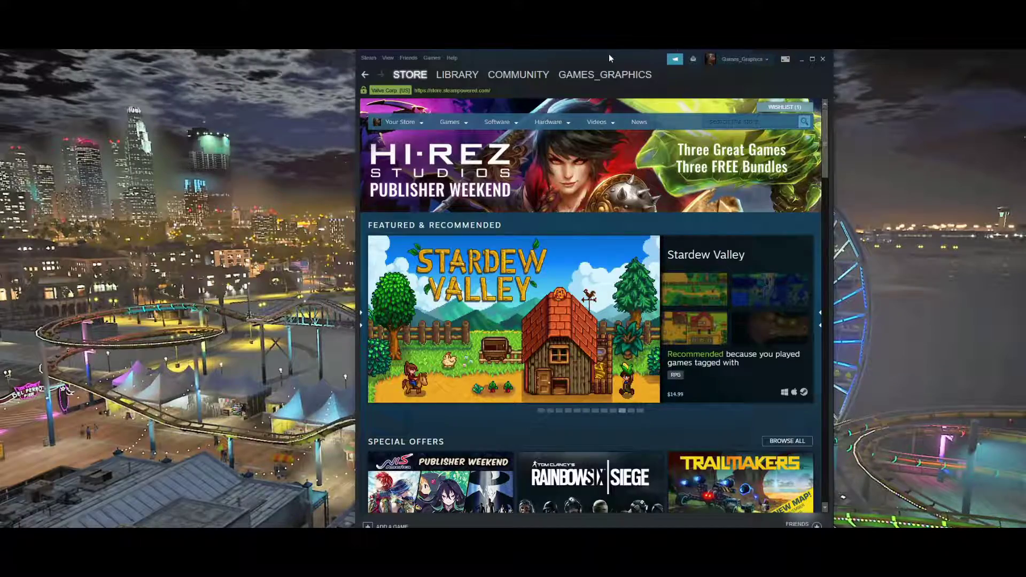
# Reposition the Steam window, then open Steam Settings on the Downloads page.
pyautogui.moveTo(608, 54); pyautogui.dragTo(567, 55)
pyautogui.doubleClick(566, 55)
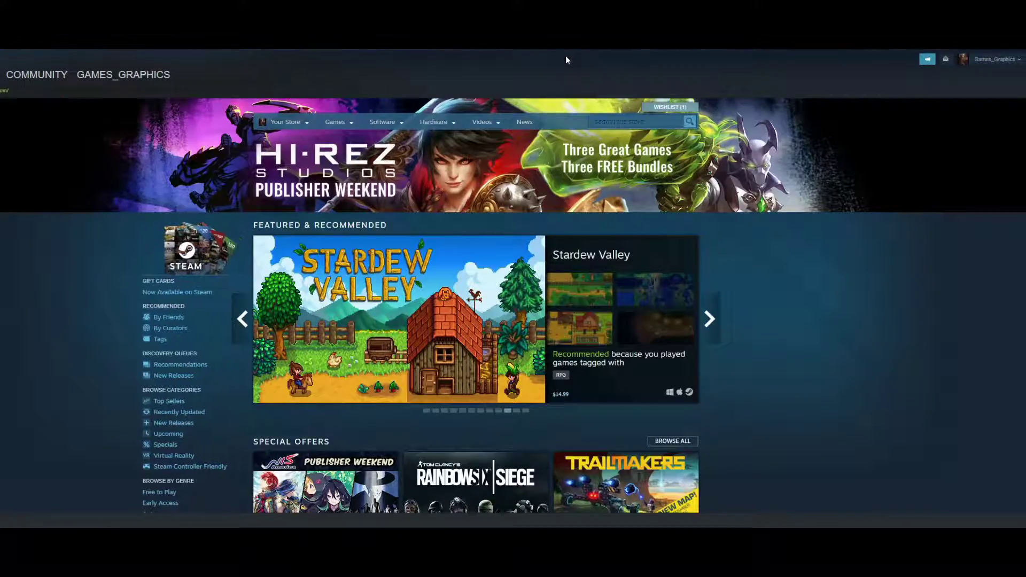
pyautogui.doubleClick(567, 54)
pyautogui.moveTo(567, 54); pyautogui.dragTo(528, 51)
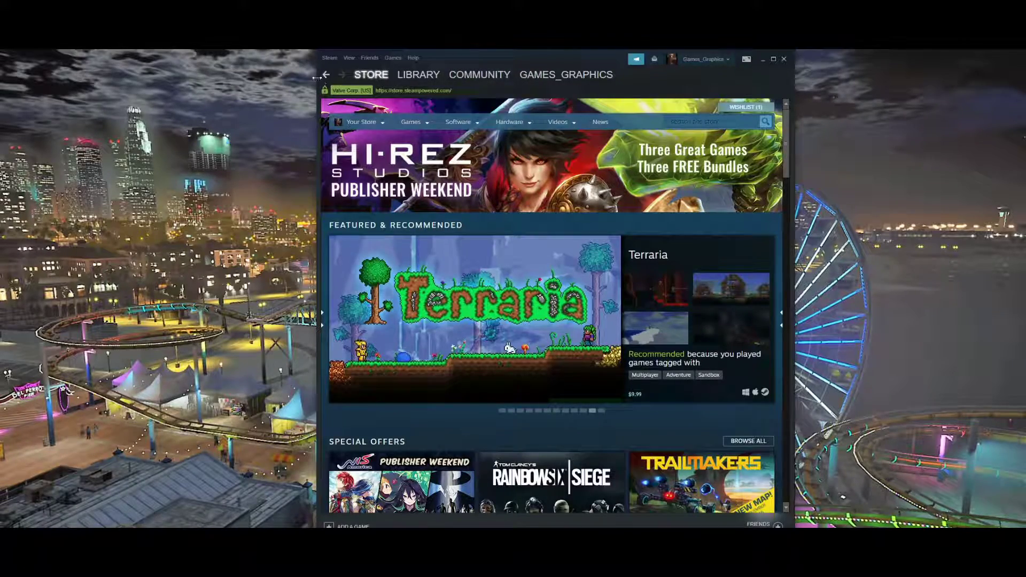
pyautogui.click(327, 57)
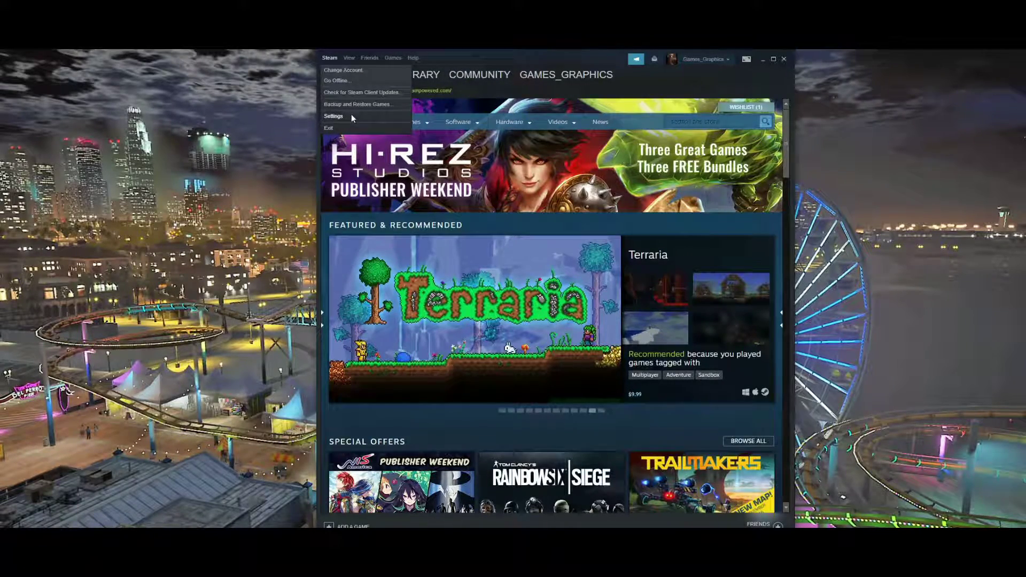
pyautogui.click(333, 116)
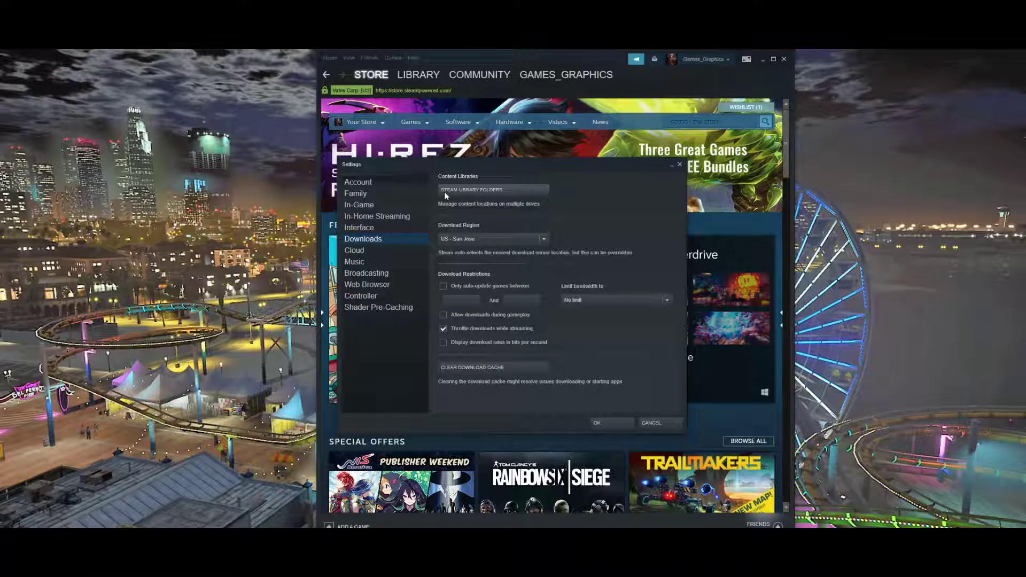
# Open Steam Library Folders and begin adding a new library folder.
pyautogui.click(522, 191)
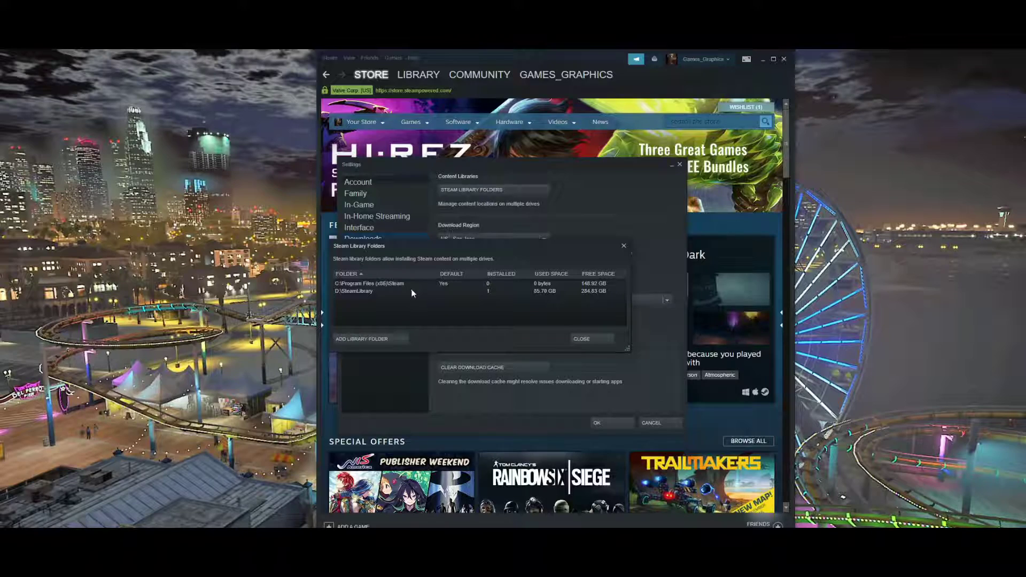
pyautogui.click(395, 338)
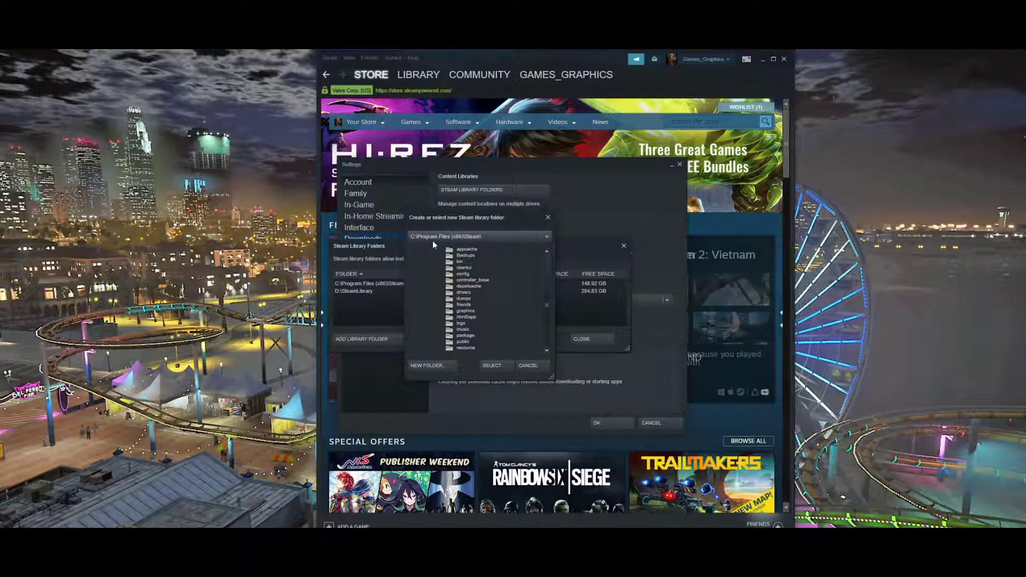
# Browse the D: drive's folders, including SteamLibrary, then close the folder picker.
pyautogui.click(531, 237)
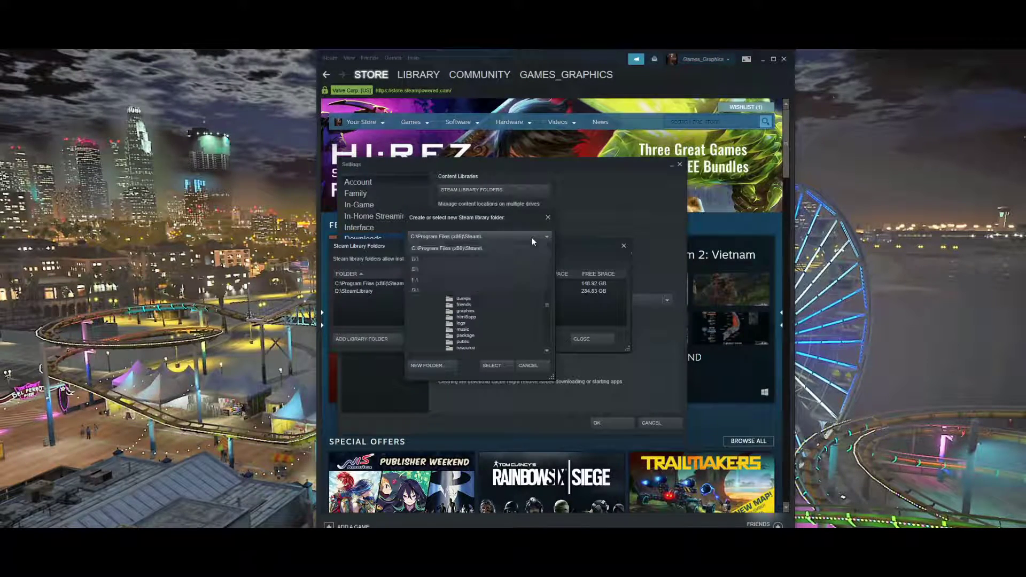
pyautogui.click(419, 258)
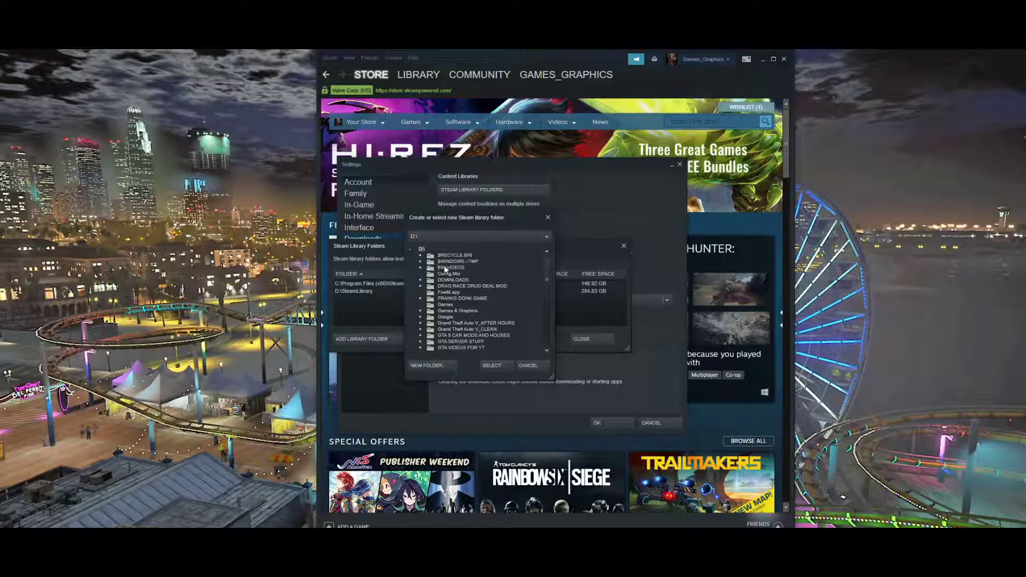
pyautogui.moveTo(546, 274); pyautogui.dragTo(489, 307)
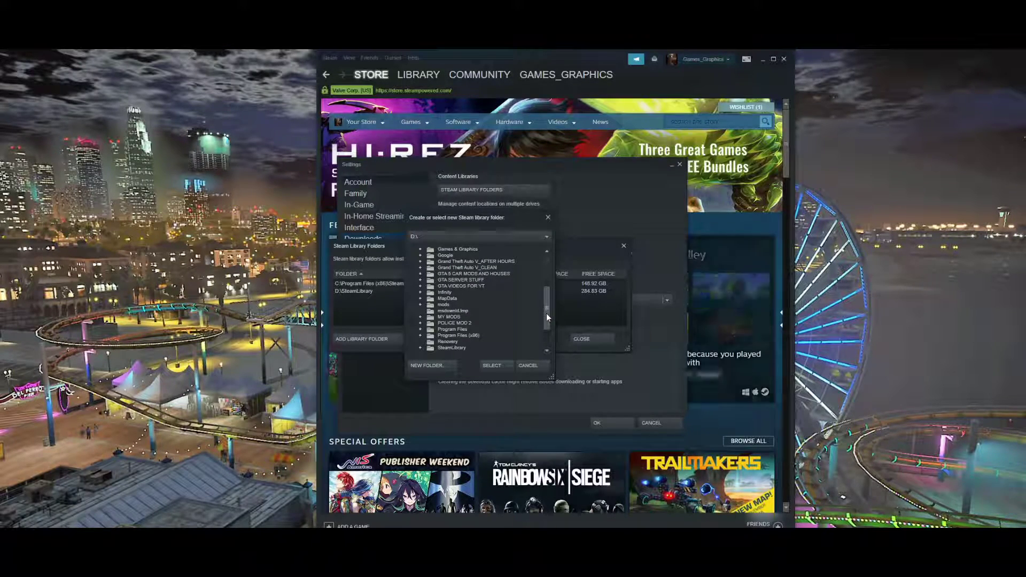
pyautogui.moveTo(546, 314); pyautogui.dragTo(545, 323)
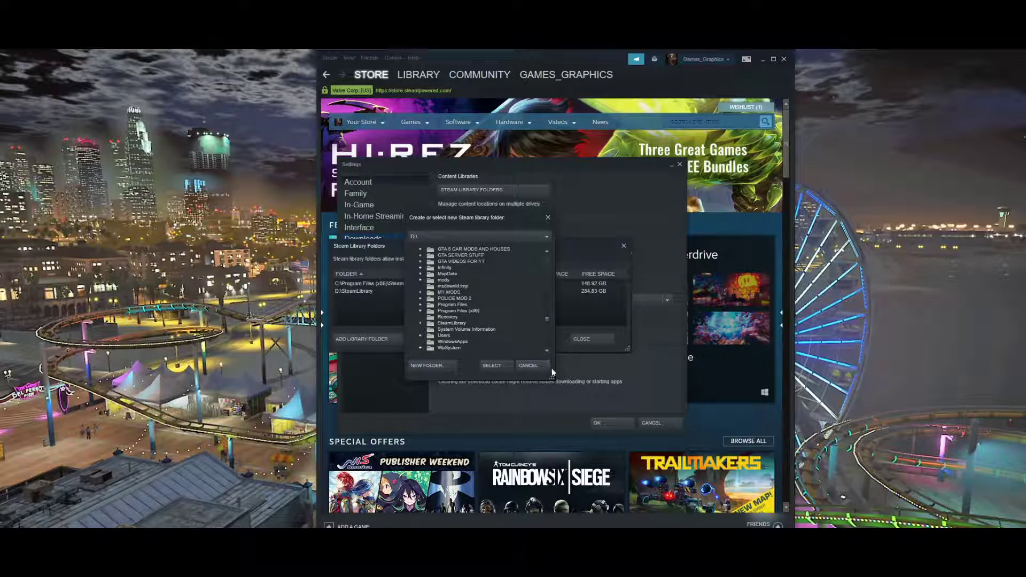
pyautogui.click(548, 218)
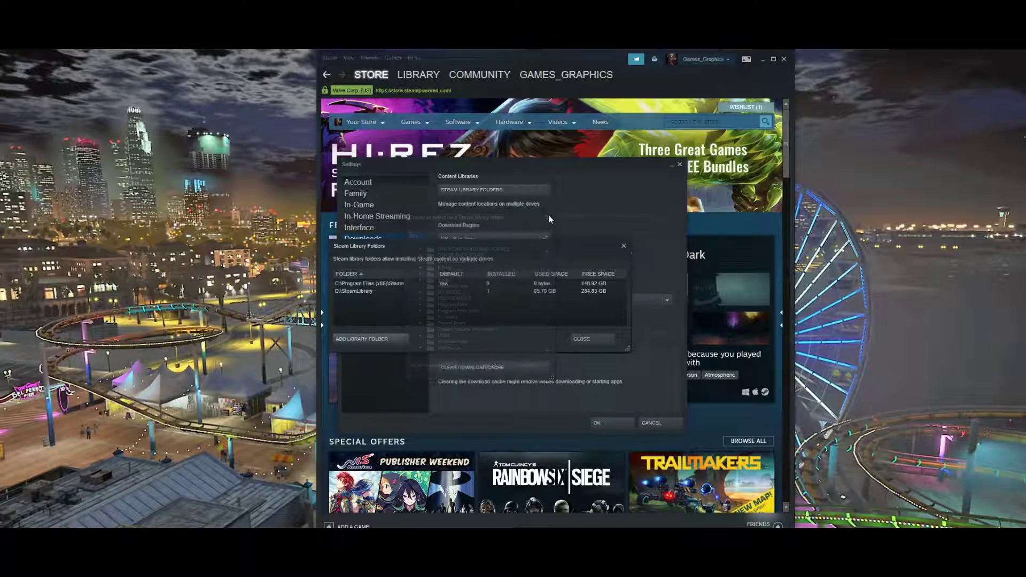
# Close Settings and open Grand Theft Auto V's Properties on the Local Files tab.
pyautogui.click(623, 246)
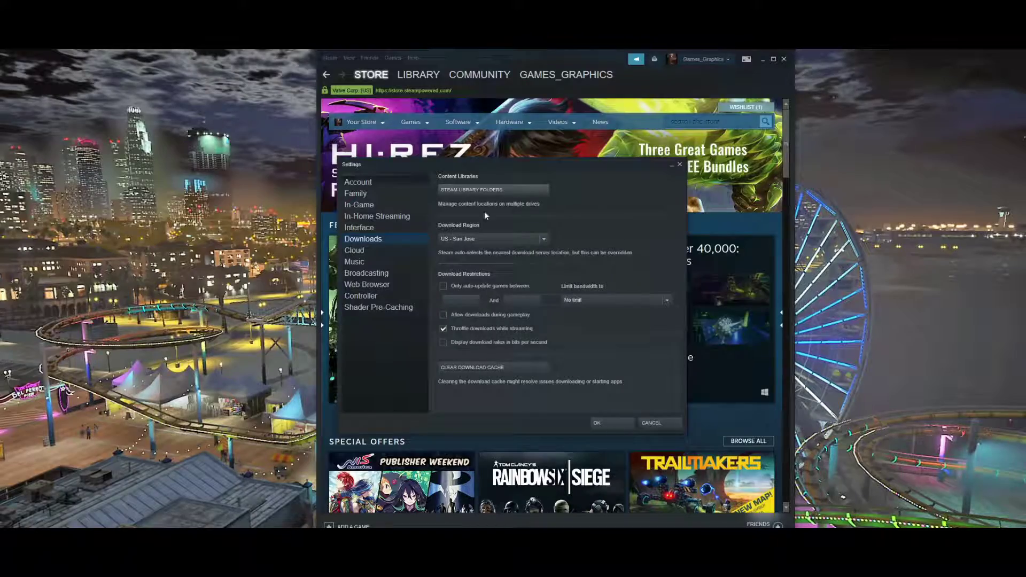
pyautogui.click(680, 165)
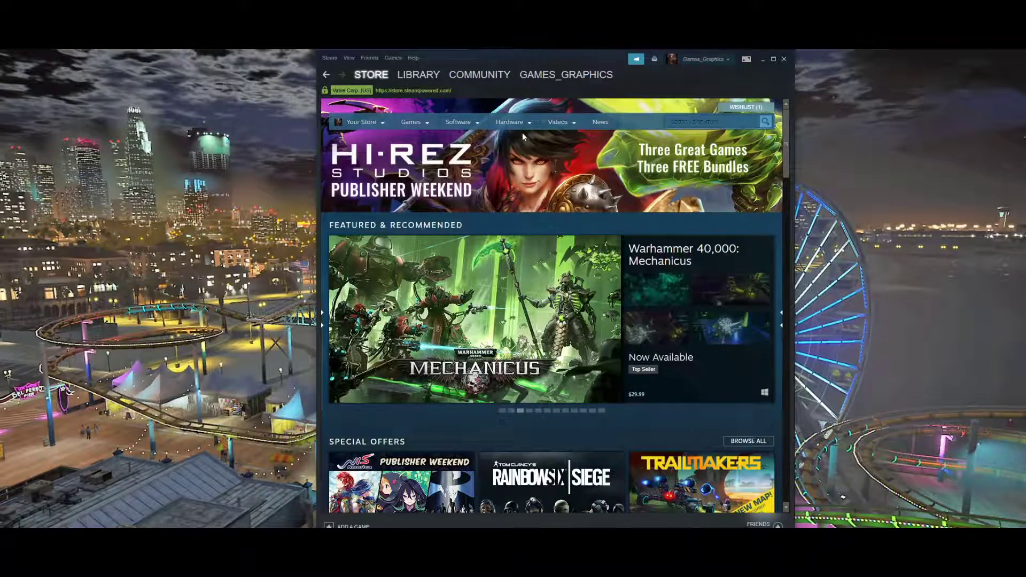
pyautogui.moveTo(465, 120)
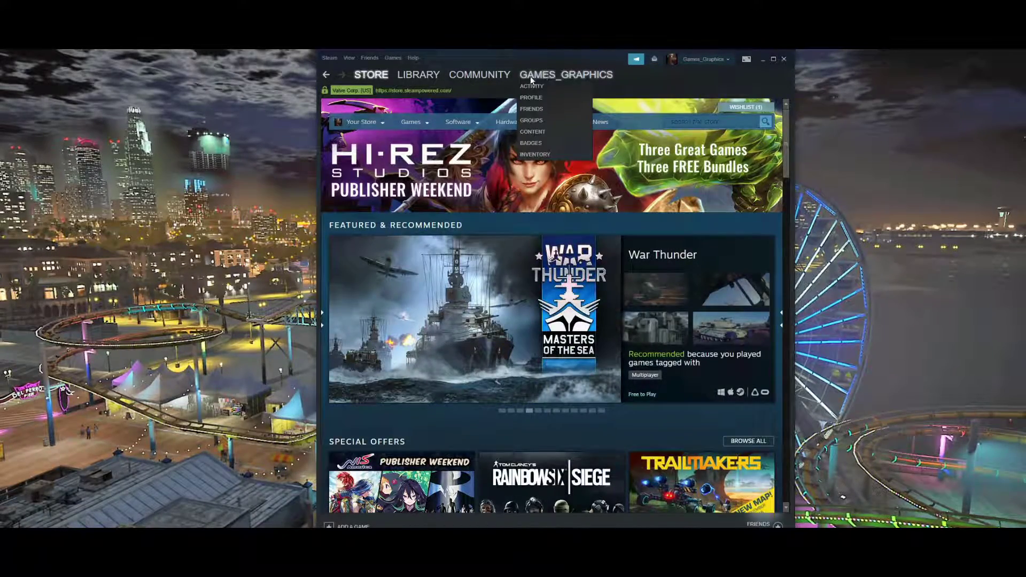
pyautogui.click(419, 81)
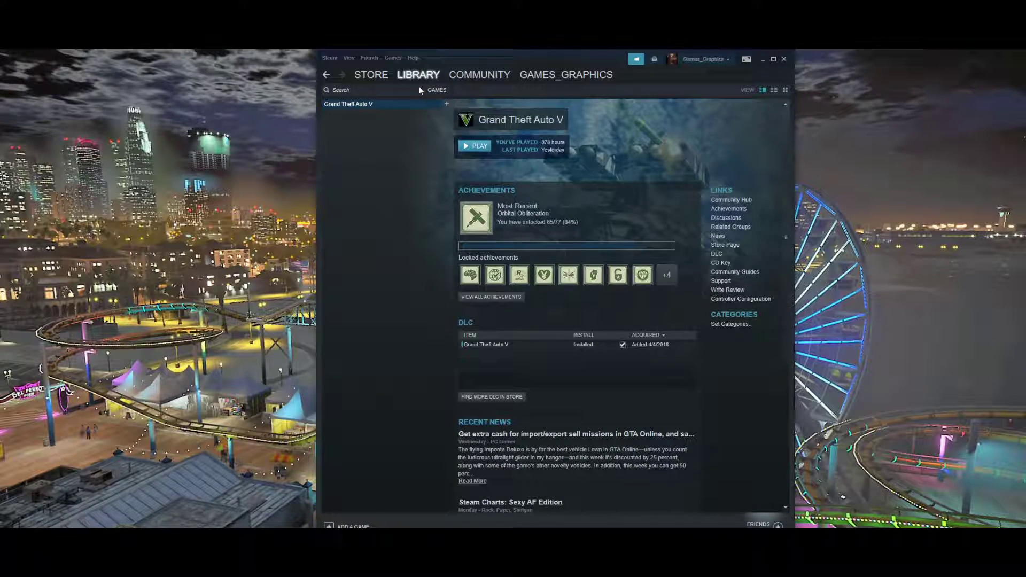
pyautogui.rightClick(376, 104)
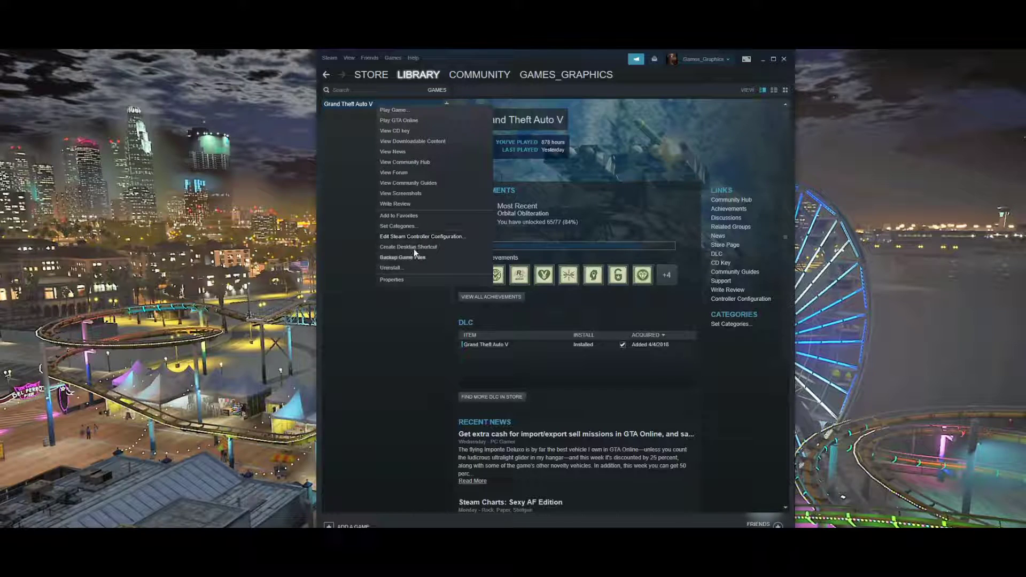
pyautogui.click(422, 279)
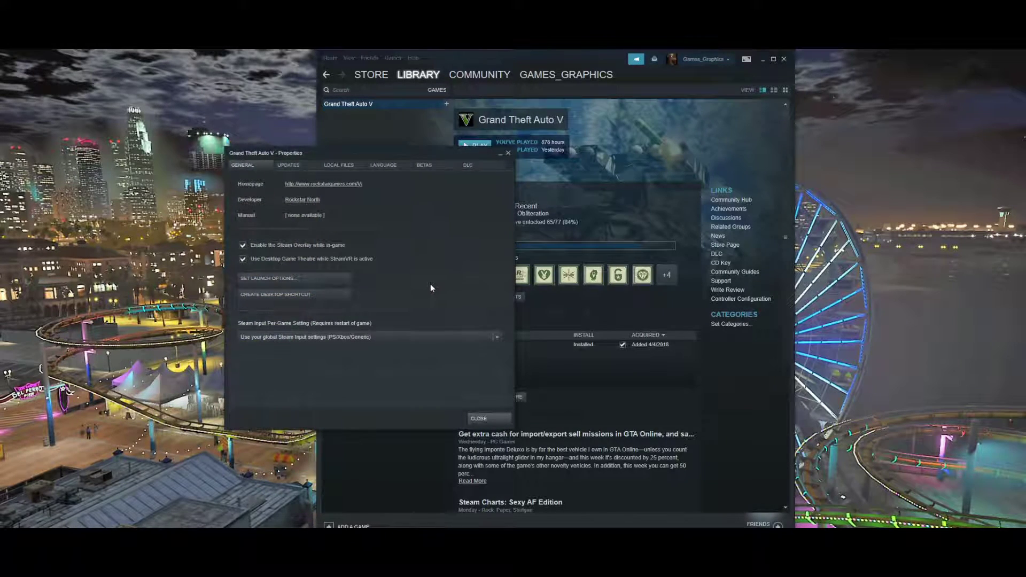
pyautogui.click(337, 165)
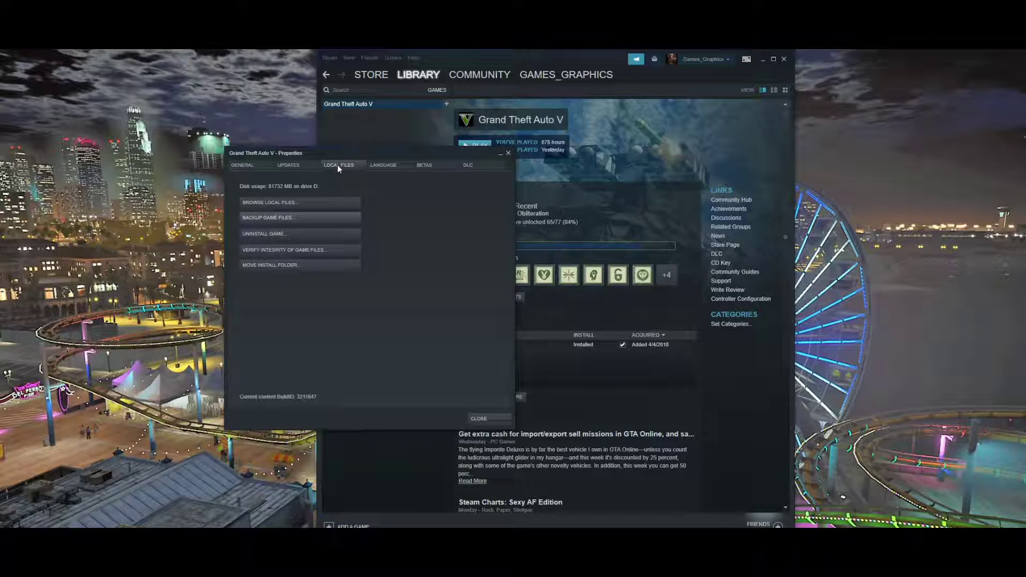
# Move Grand Theft Auto V's install folder to the C:\Program Files (x86)\Steam library.
pyautogui.click(298, 266)
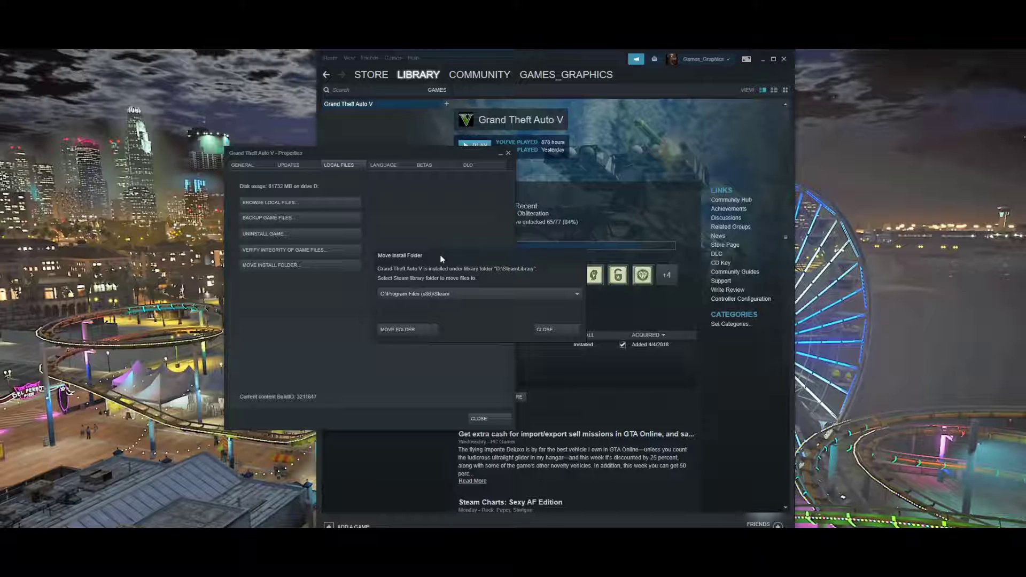
pyautogui.moveTo(452, 254); pyautogui.dragTo(441, 257)
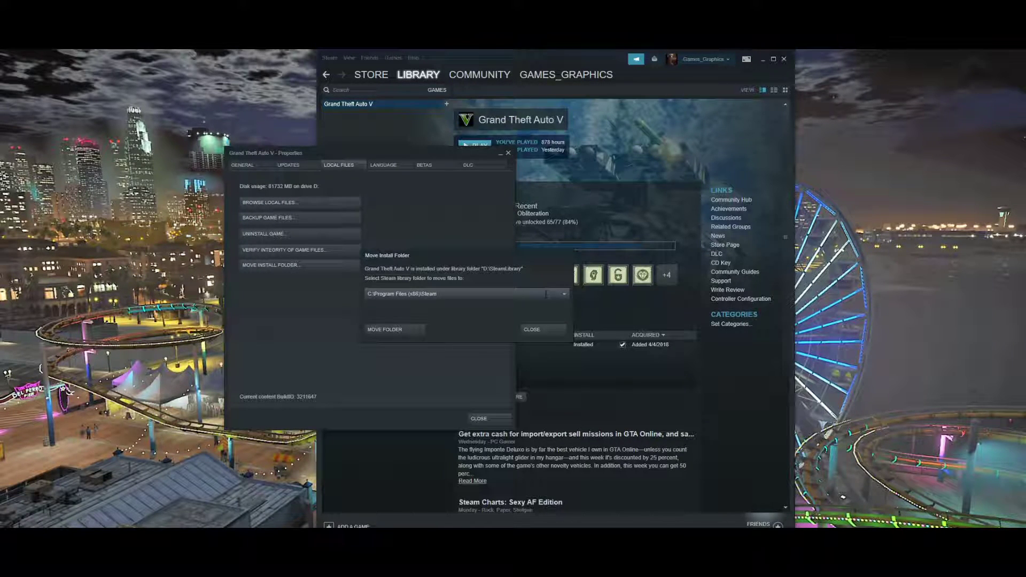
pyautogui.click(563, 295)
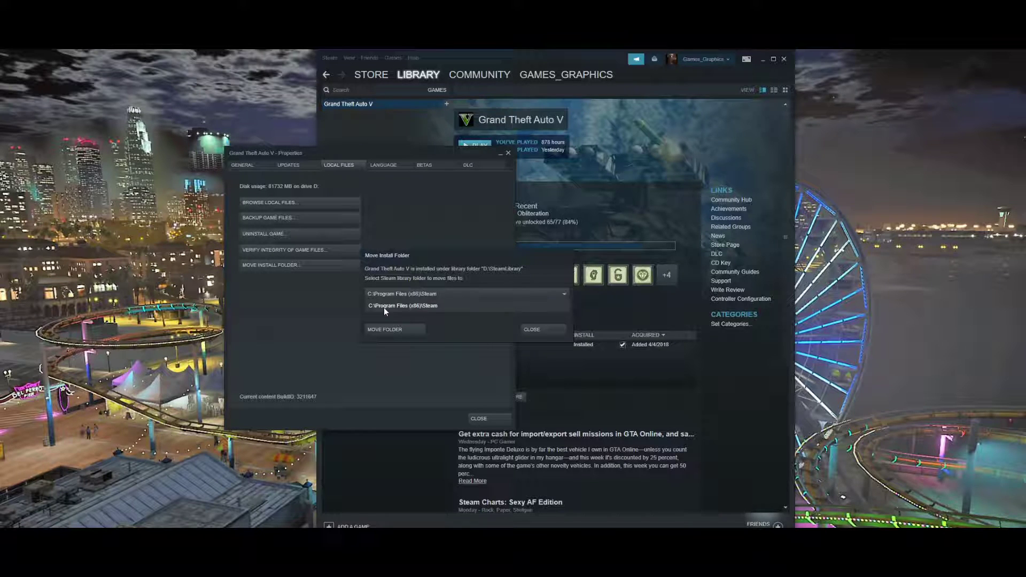
pyautogui.click(456, 307)
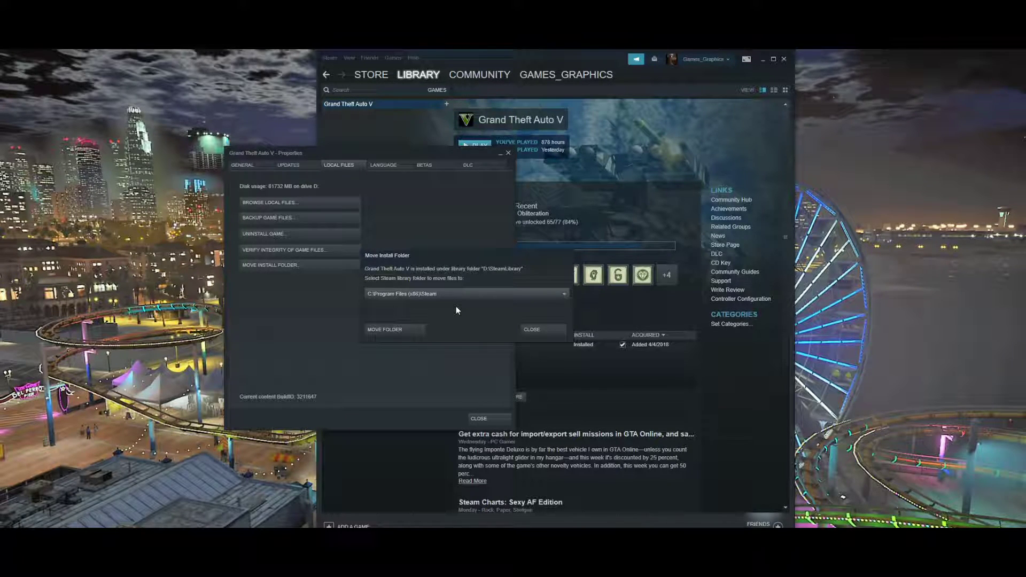
pyautogui.click(400, 330)
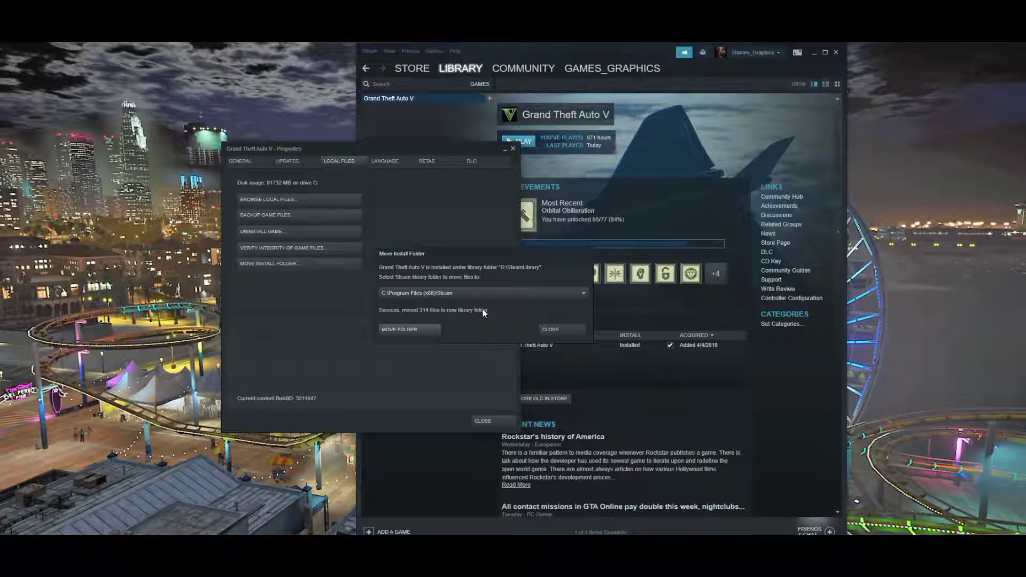
# Close the Move Install Folder window and Grand Theft Auto V's Properties.
pyautogui.click(559, 330)
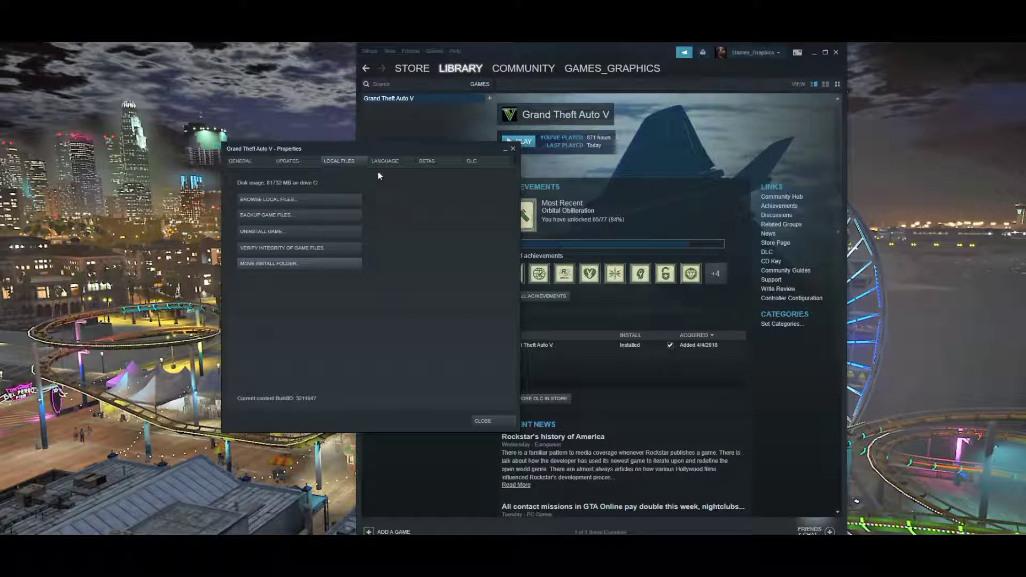
pyautogui.click(513, 148)
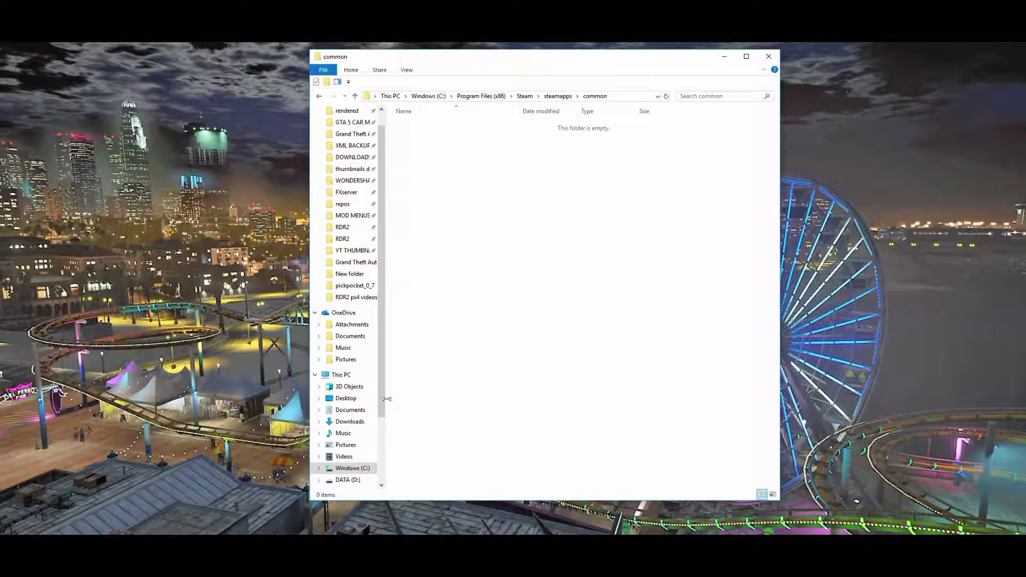
# Navigate File Explorer to D:\SteamLibrary\steamapps\common\Grand Theft Auto V.
pyautogui.scroll(-2, 360, 431)
pyautogui.click(355, 433)
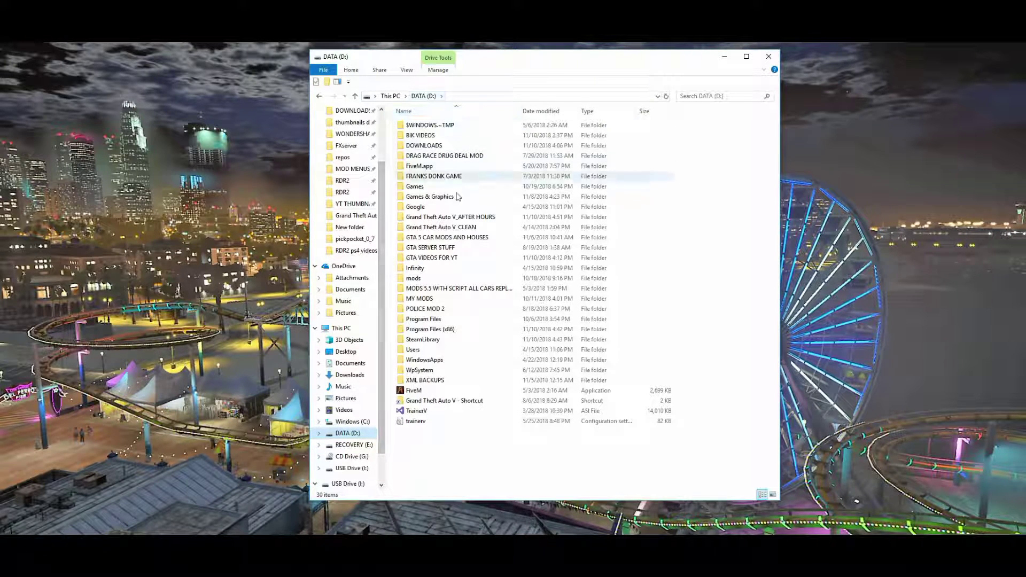
pyautogui.doubleClick(446, 345)
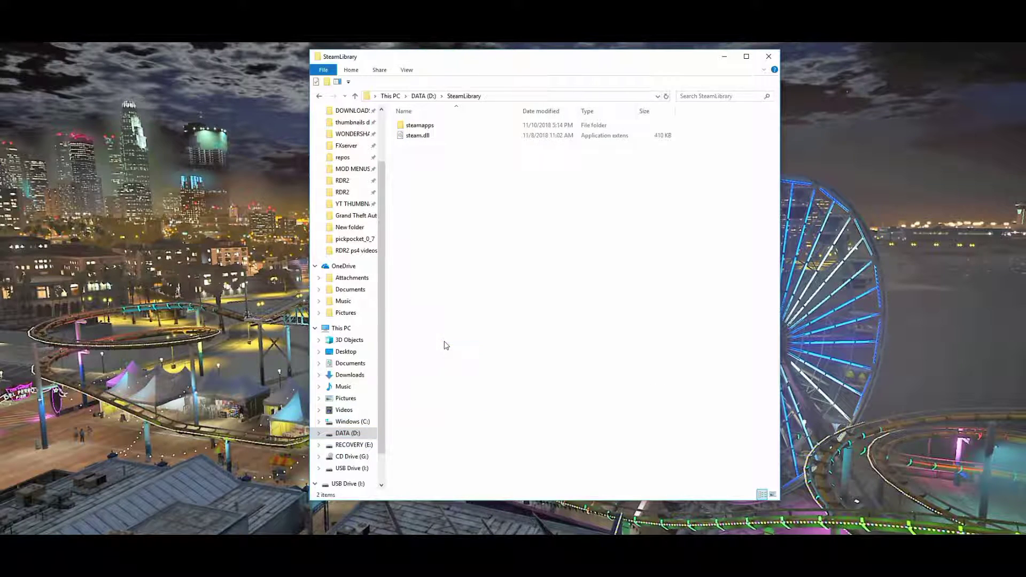
pyautogui.doubleClick(446, 127)
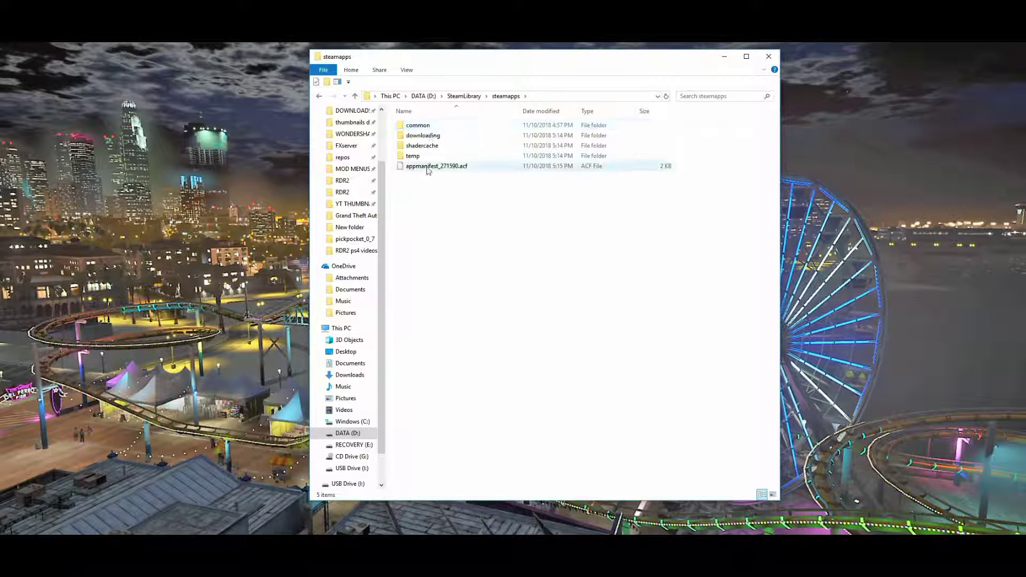
pyautogui.doubleClick(437, 127)
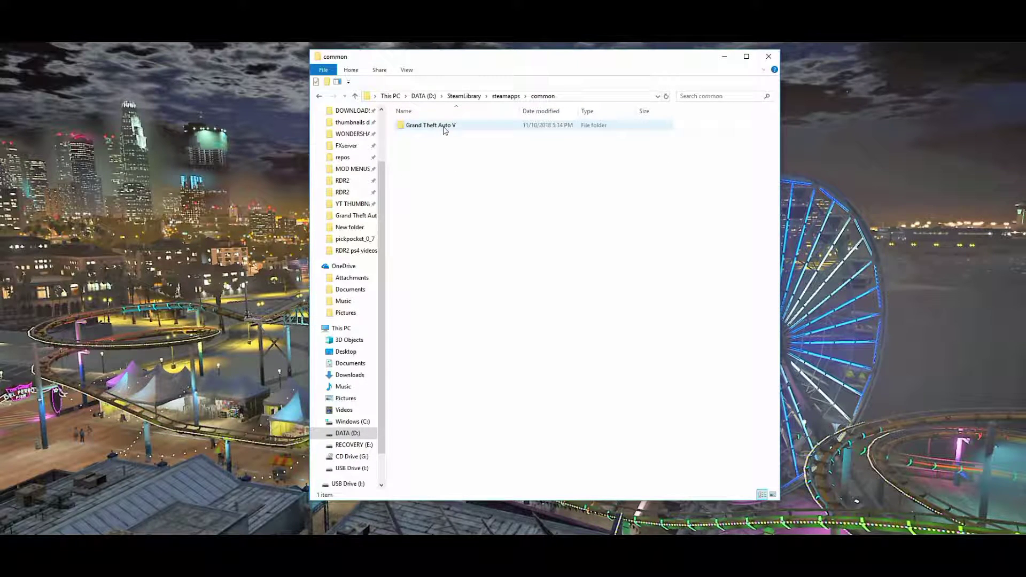
pyautogui.doubleClick(479, 127)
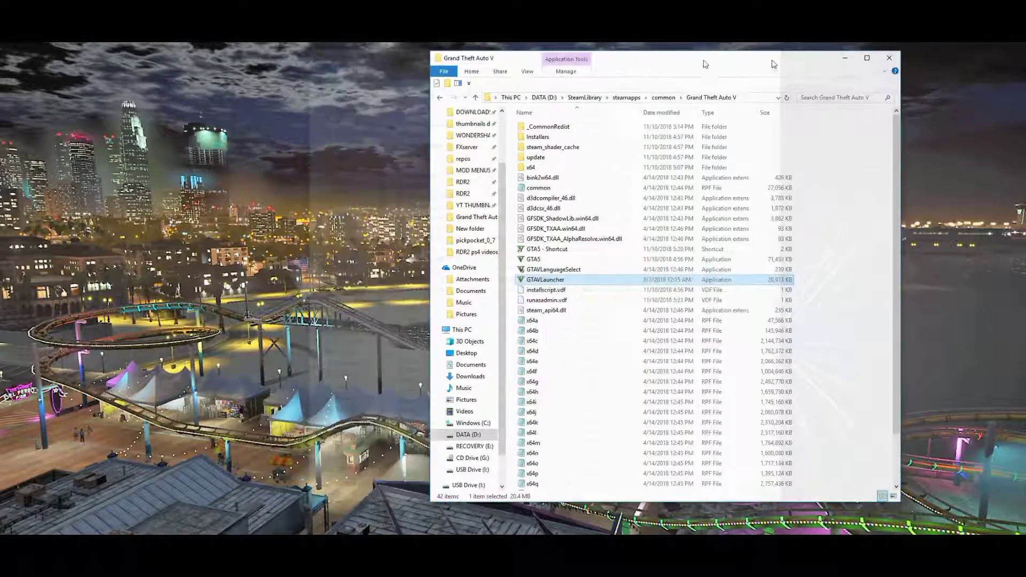
# Drag File Explorer to the right and the first-time setup dialog to the left.
pyautogui.moveTo(589, 53); pyautogui.dragTo(863, 67)
pyautogui.moveTo(557, 287); pyautogui.dragTo(353, 281)
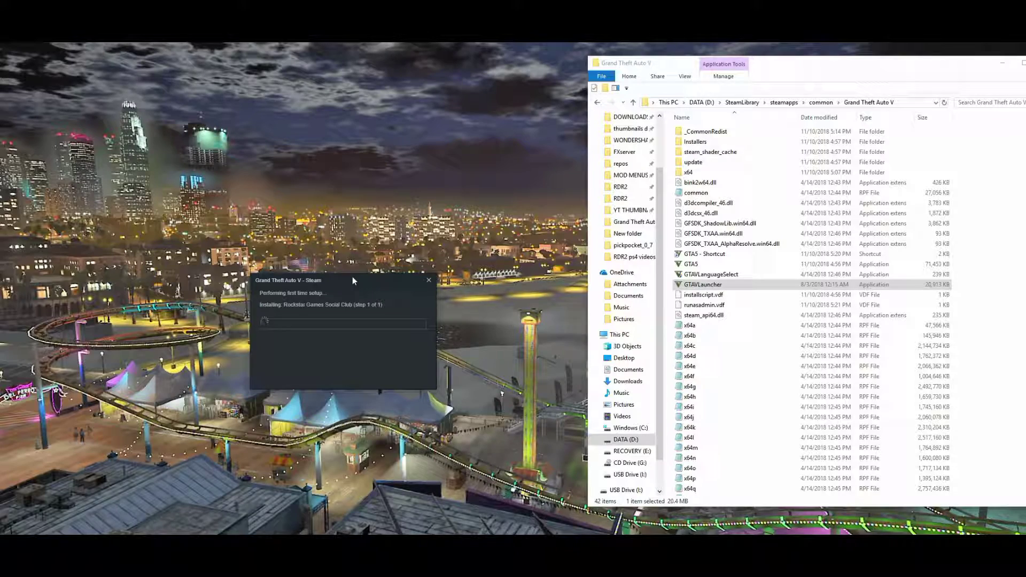